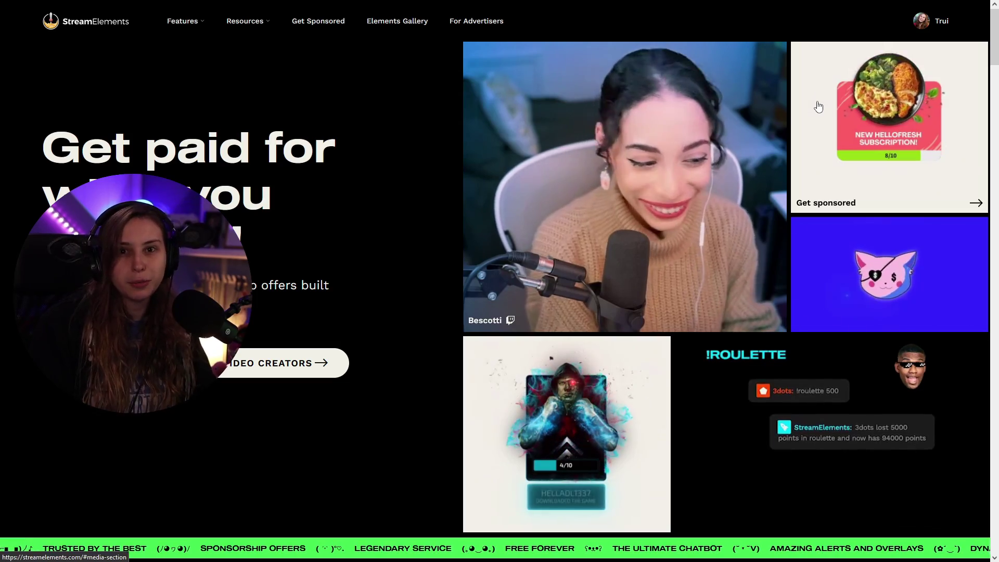
- Go to the account Dashboard and open Chatbot > Timers to list the bot timers
{"action": "left_click", "coordinate": [921, 20]}
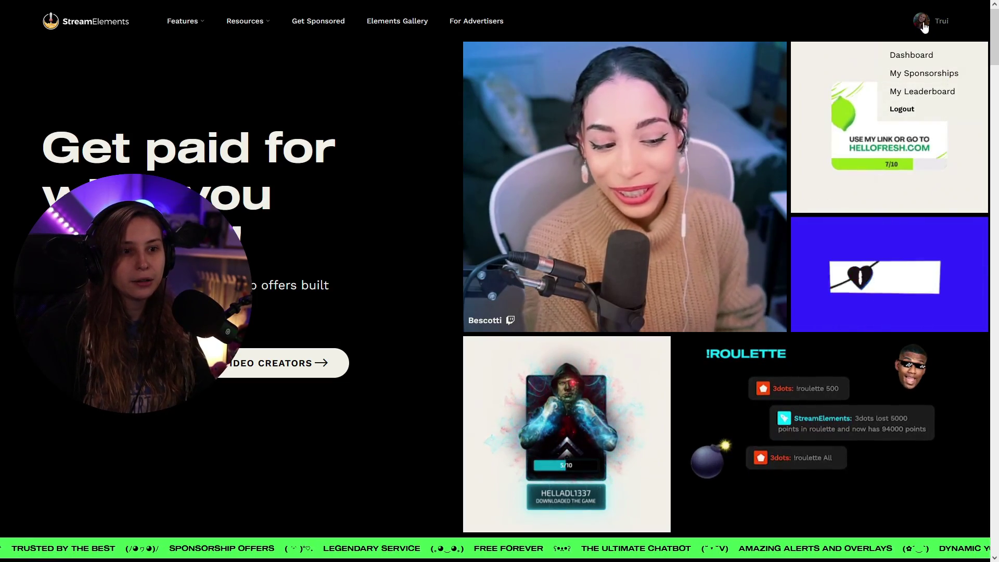
{"action": "left_click", "coordinate": [914, 59]}
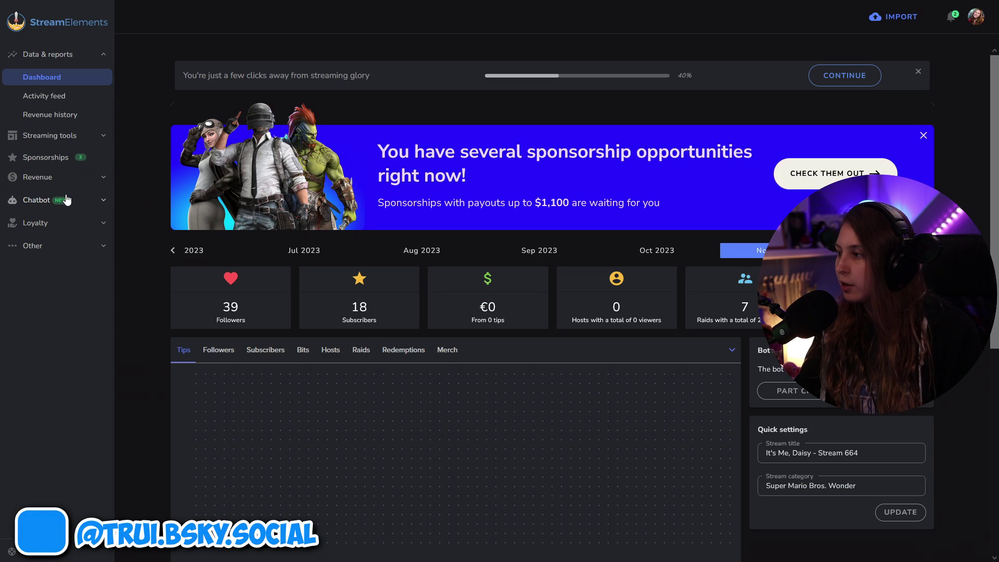
{"action": "left_click", "coordinate": [48, 201]}
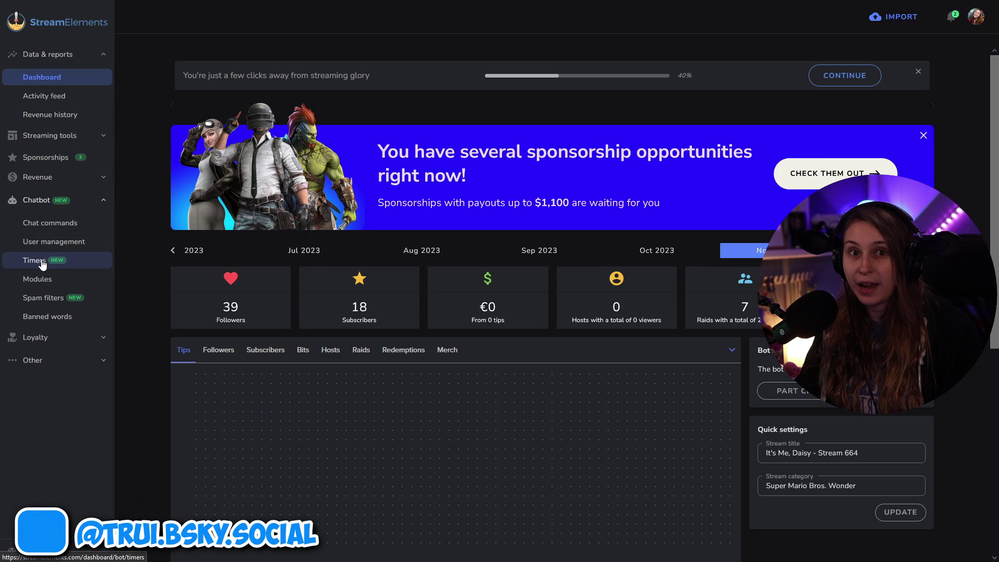
{"action": "left_click", "coordinate": [82, 267]}
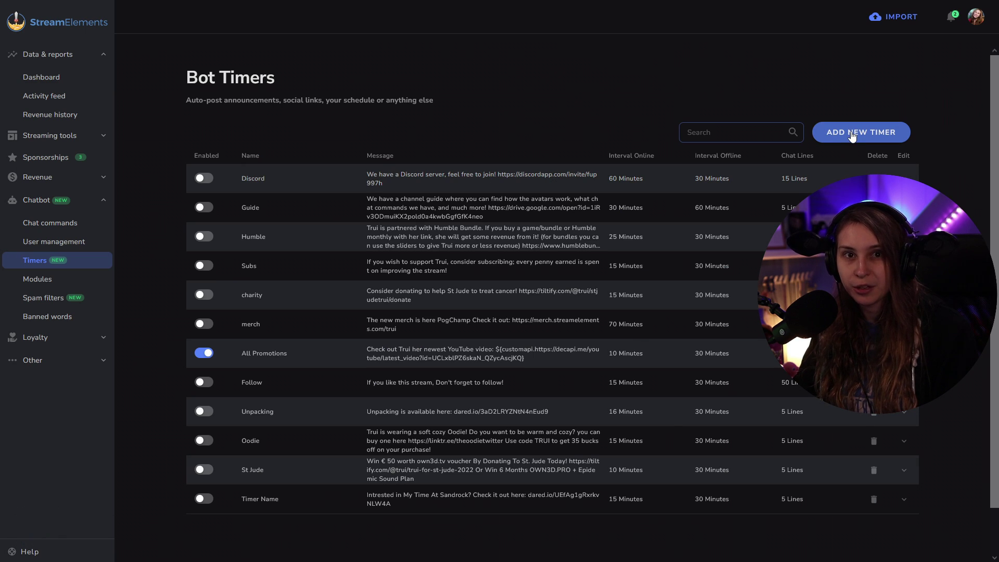
- Add a new bot timer named Test with the stream title keyword Giveaway
{"action": "left_click", "coordinate": [852, 133]}
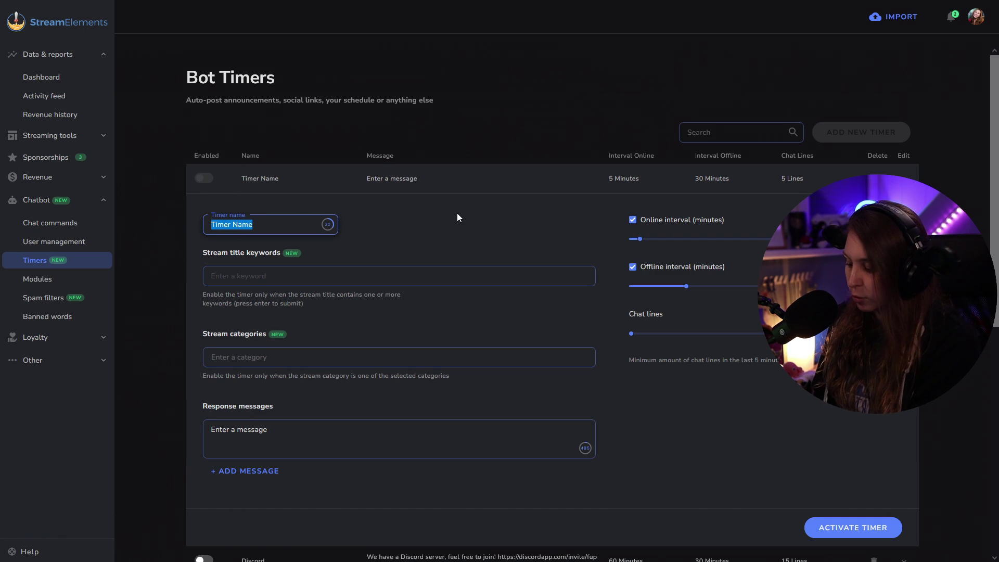
{"action": "key", "text": "BackSpace"}
{"action": "type", "text": "Test"}
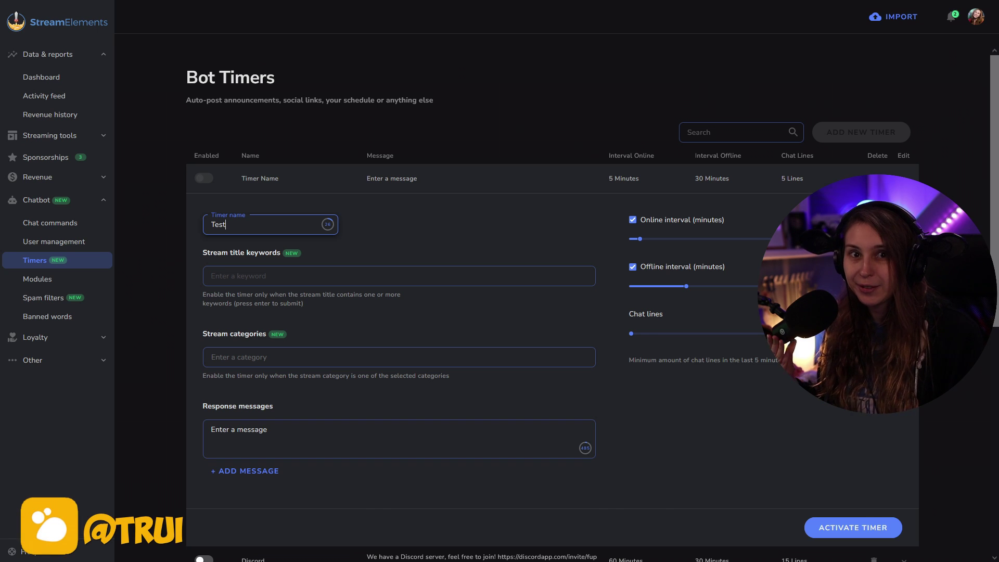
{"action": "left_click", "coordinate": [246, 257]}
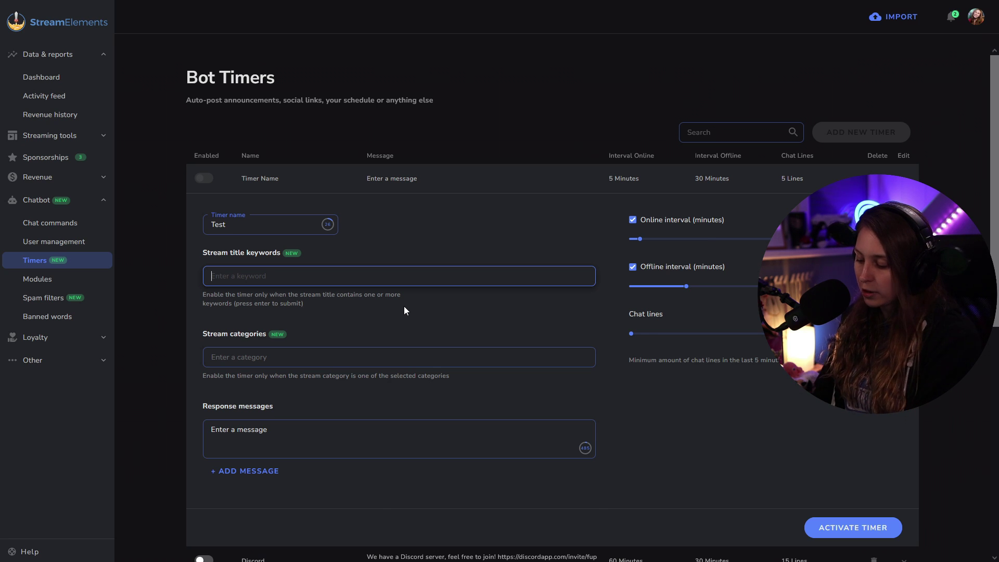
{"action": "type", "text": "Overwartch"}
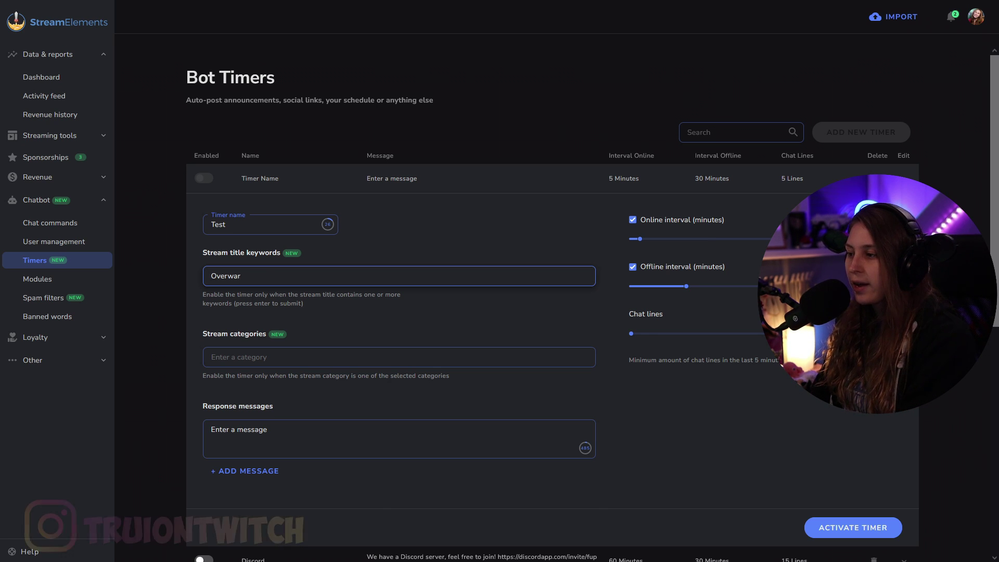
{"action": "double_click", "coordinate": [332, 285]}
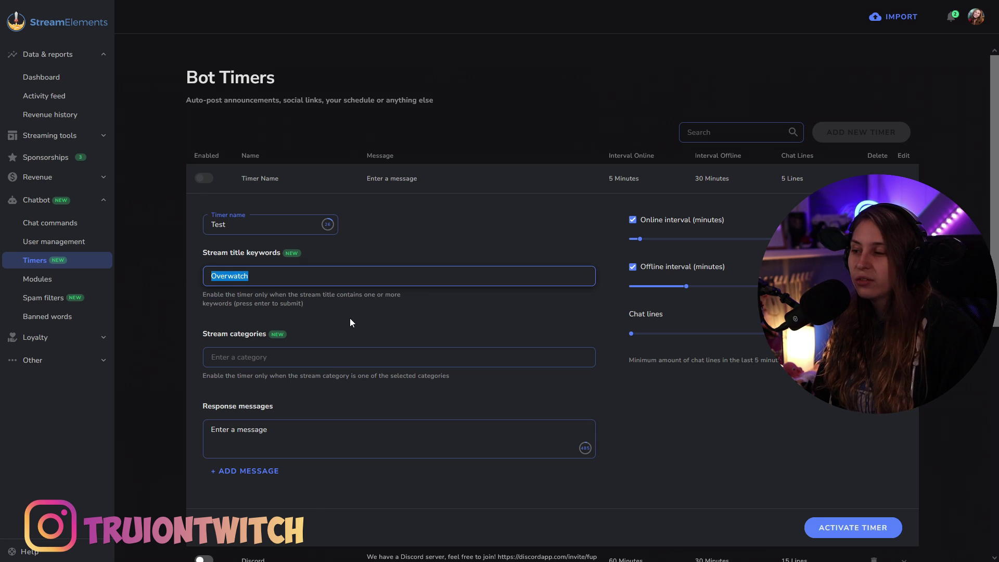
{"action": "type", "text": "Guv"}
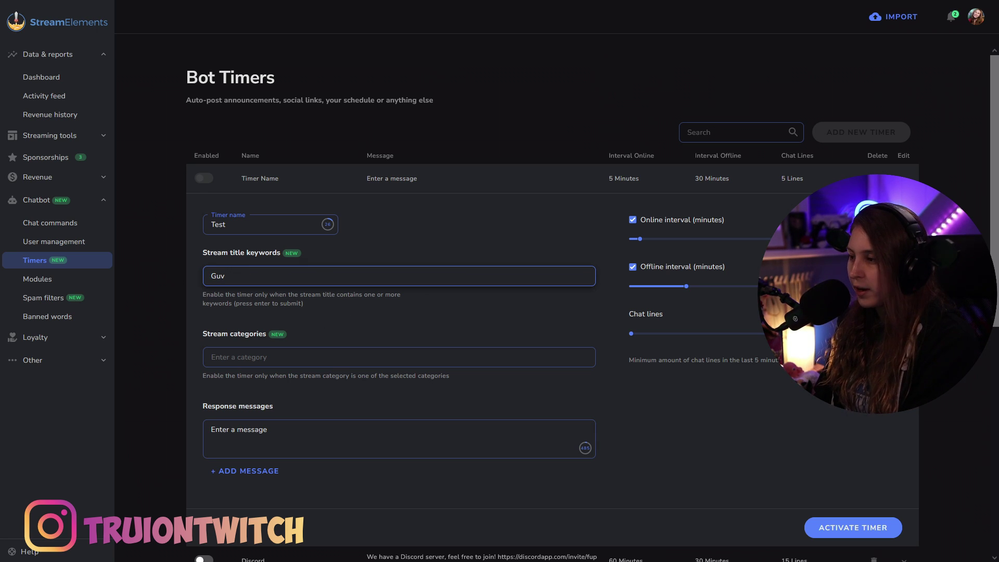
{"action": "type", "text": "eaway"}
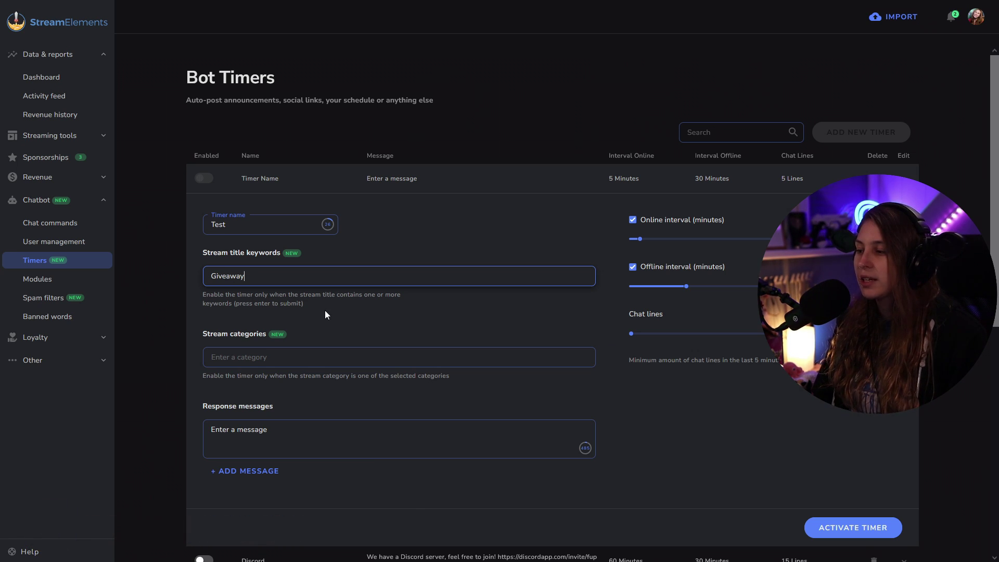
- Set the Test timer's stream category to Overwatch 2
{"action": "left_click", "coordinate": [240, 359]}
{"action": "type", "text": "Overwatch"}
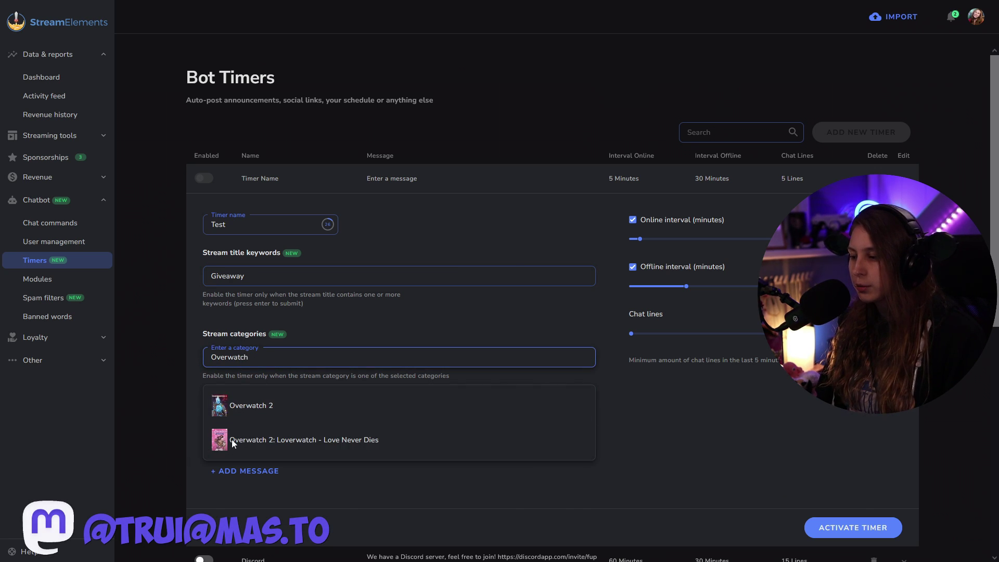
{"action": "left_click", "coordinate": [271, 412]}
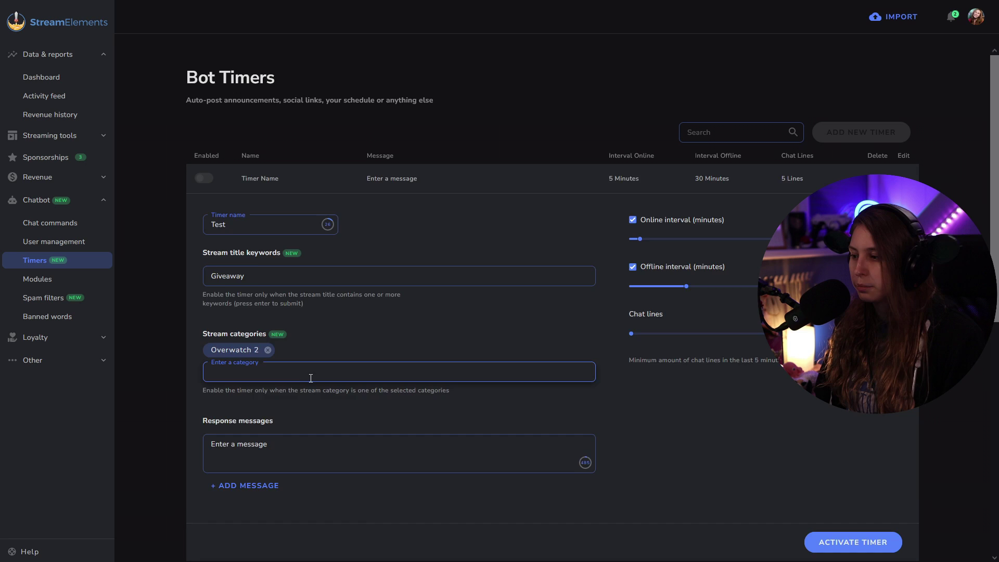
{"action": "scroll", "coordinate": [311, 378], "scroll_direction": "down", "scroll_amount": 1}
{"action": "left_click", "coordinate": [458, 377]}
{"action": "key", "text": "ctrl+a"}
{"action": "key", "text": "BackSpace"}
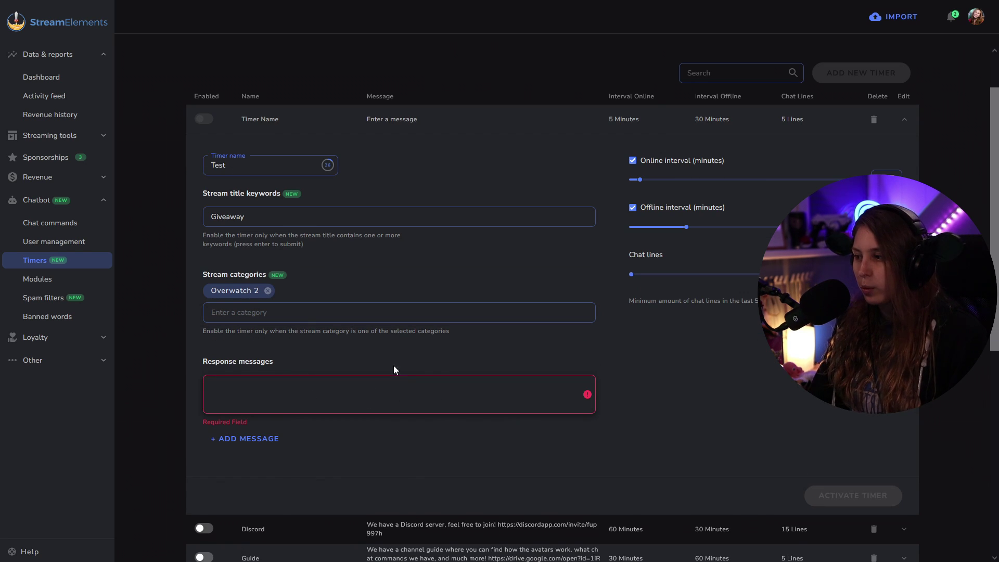
{"action": "type", "text": "Win 1000 Overwatch Coins."}
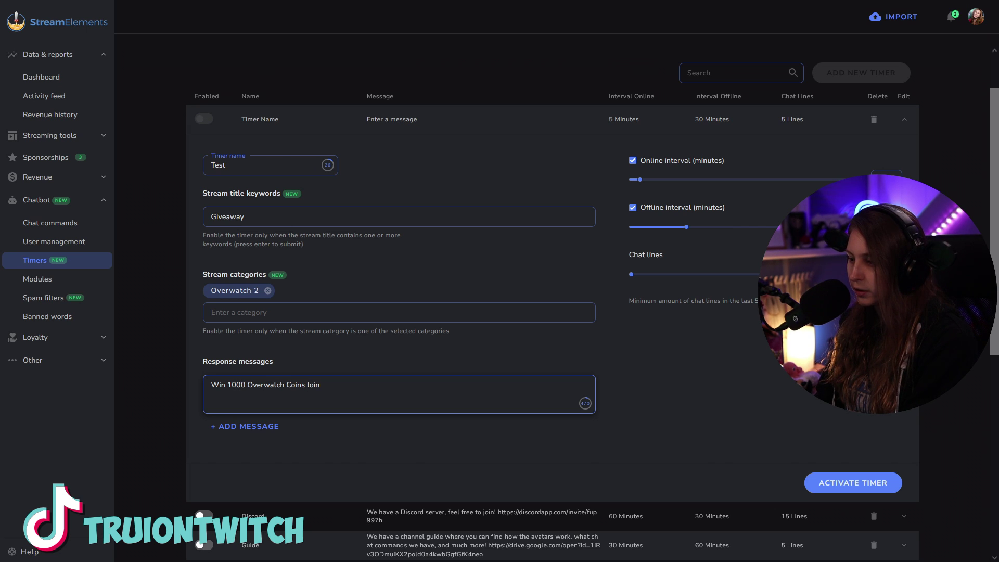
{"action": "type", "text": "Join here: http://link.yes"}
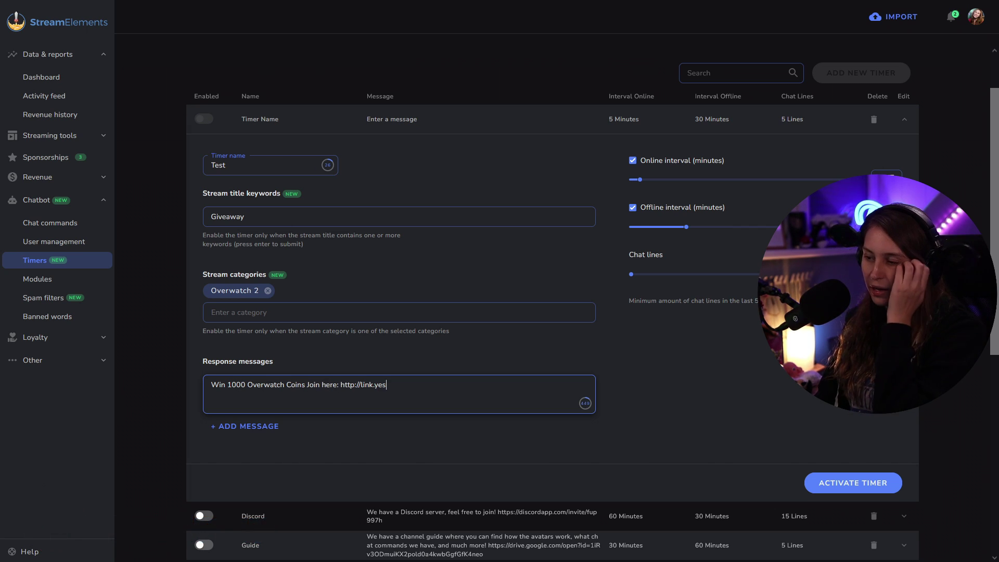
{"action": "left_click_drag", "start_coordinate": [394, 395], "coordinate": [341, 393]}
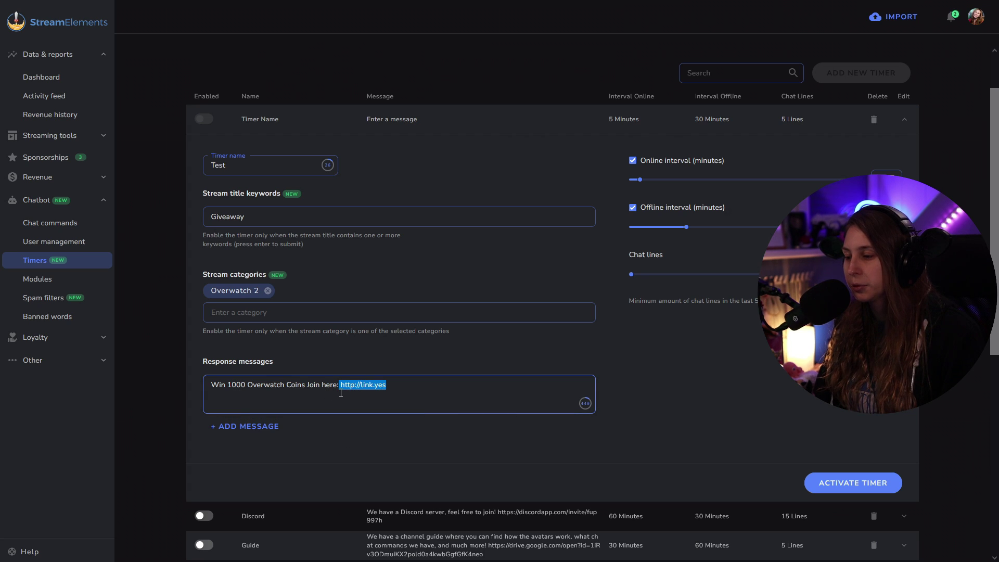
{"action": "left_click", "coordinate": [342, 390]}
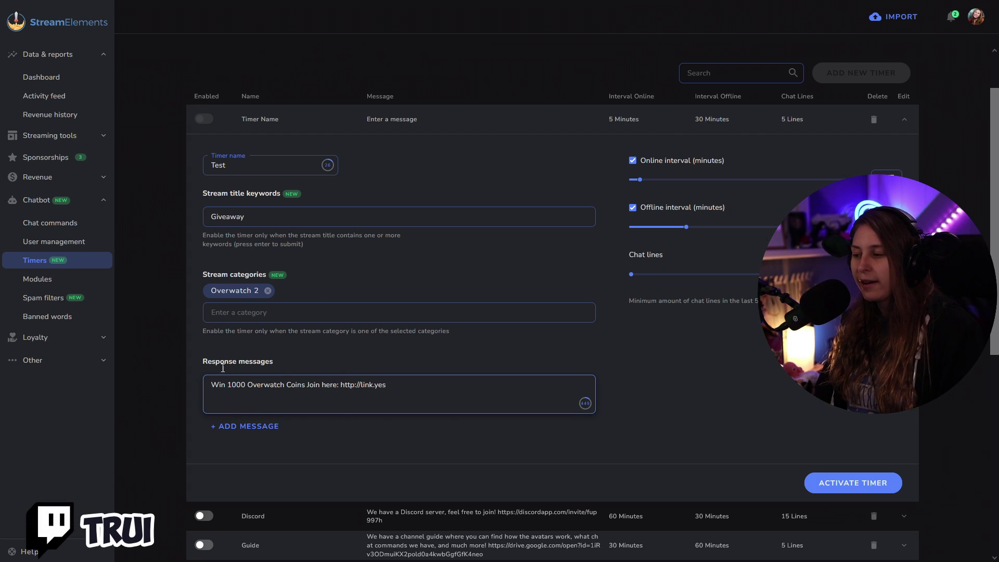
{"action": "left_click", "coordinate": [254, 426]}
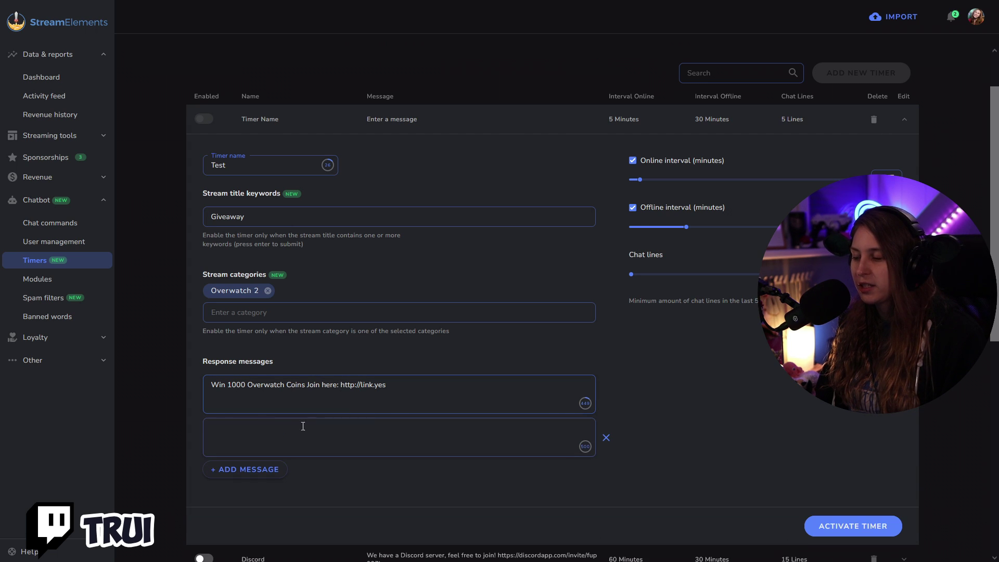
{"action": "scroll", "coordinate": [301, 411], "scroll_direction": "down", "scroll_amount": 1}
{"action": "type", "text": "Win"}
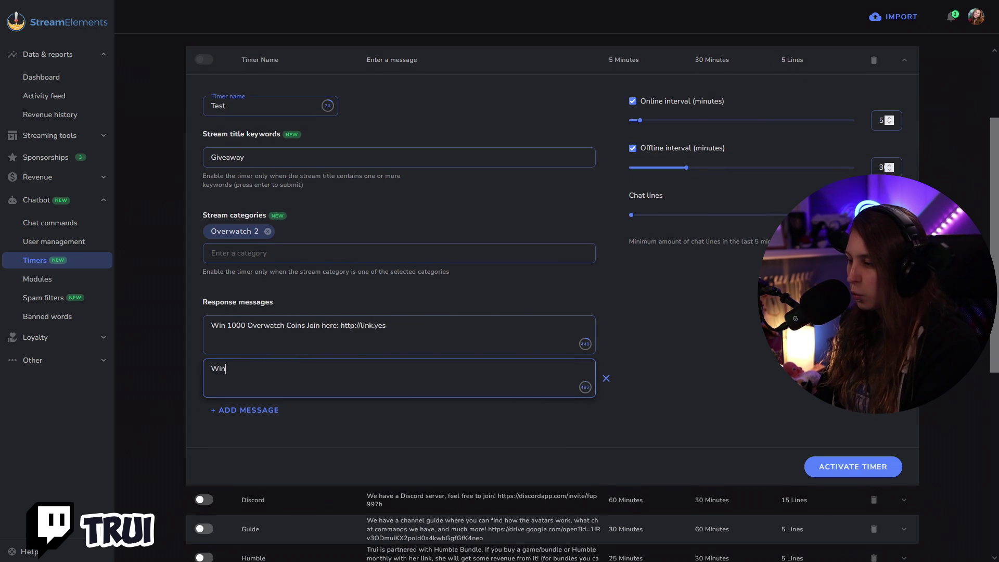
{"action": "type", "text": " lucio s"}
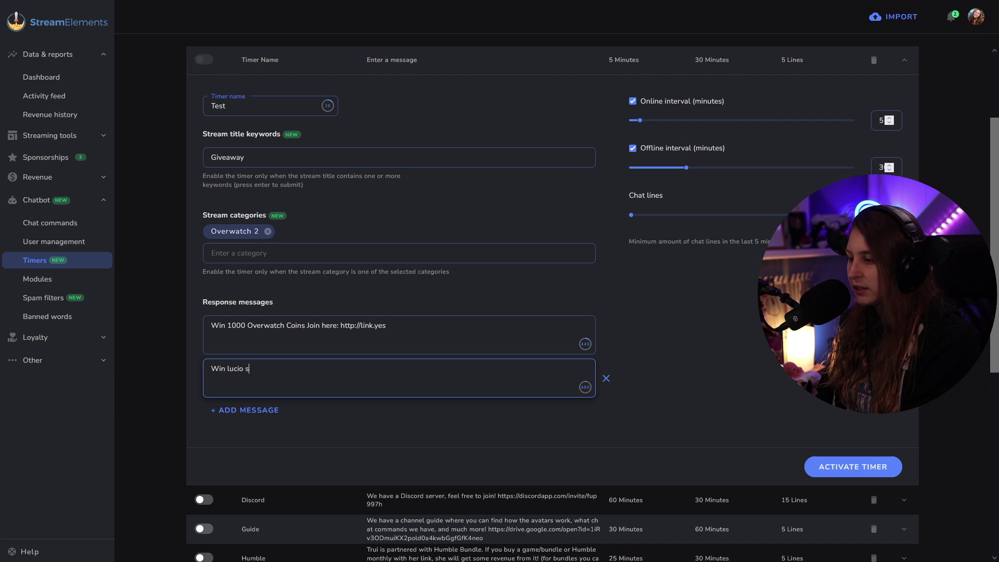
{"action": "type", "text": "kin here:"}
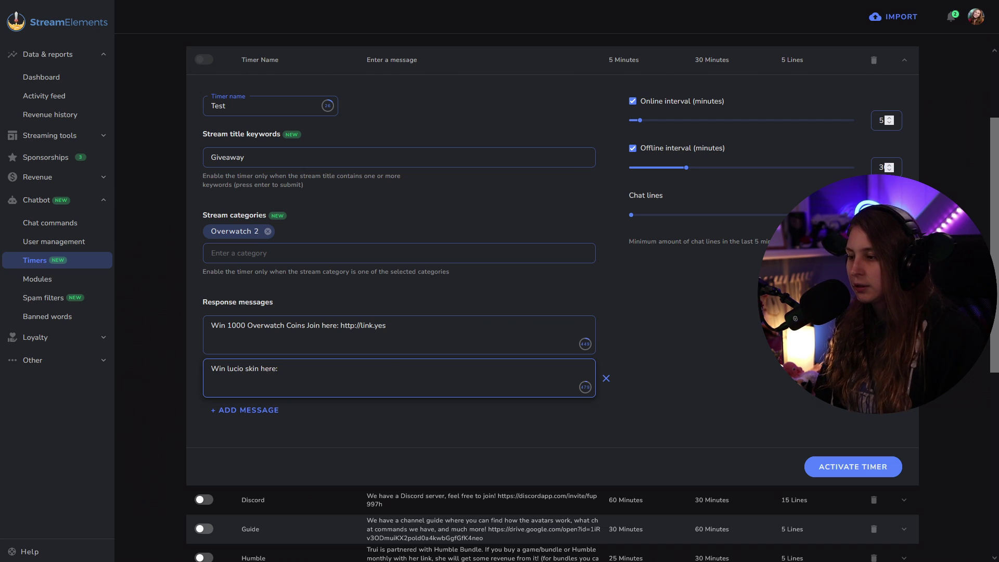
{"action": "left_click_drag", "start_coordinate": [386, 326], "coordinate": [339, 326]}
{"action": "key", "text": "ctrl+c"}
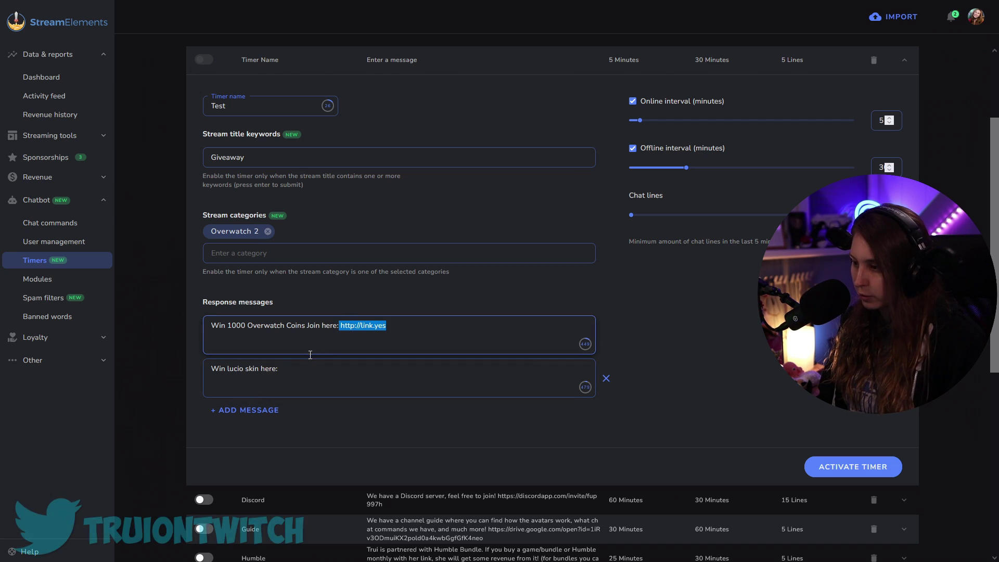
{"action": "left_click", "coordinate": [473, 370]}
{"action": "key", "text": "ctrl+v"}
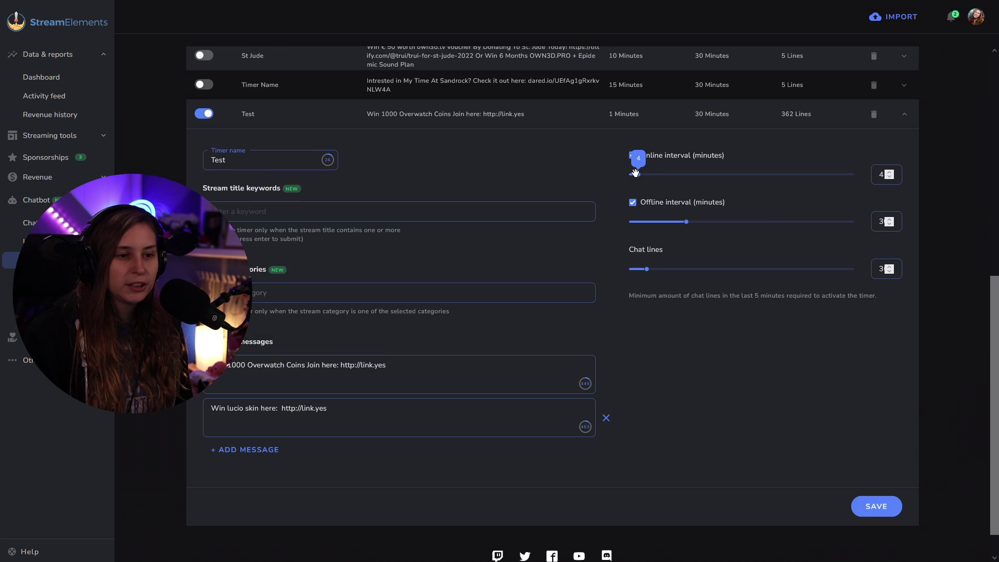
- Set the online interval to 1 minute and chat lines to 0, then save the timer
{"action": "left_click_drag", "start_coordinate": [635, 173], "coordinate": [640, 175]}
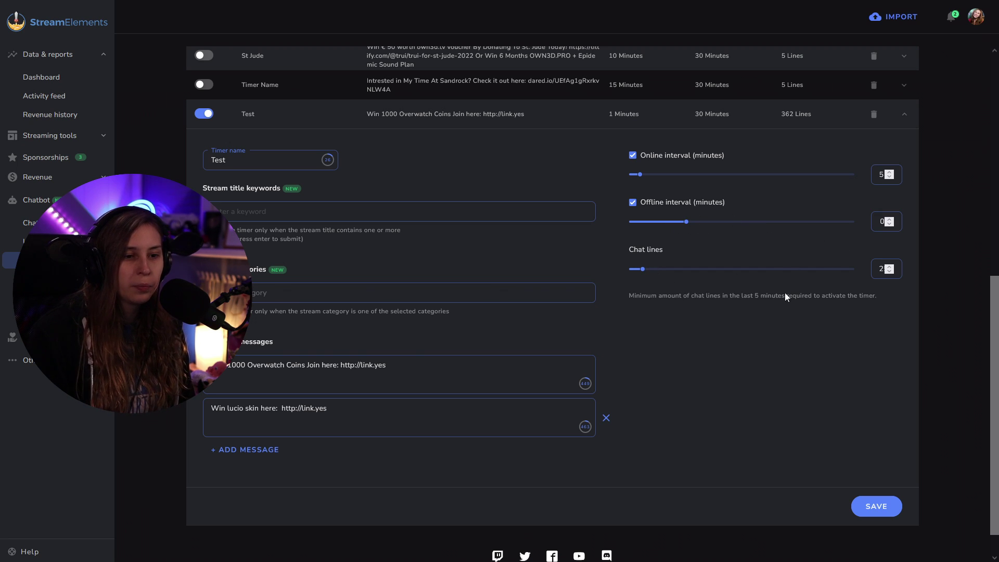
{"action": "left_click_drag", "start_coordinate": [638, 269], "coordinate": [633, 270]}
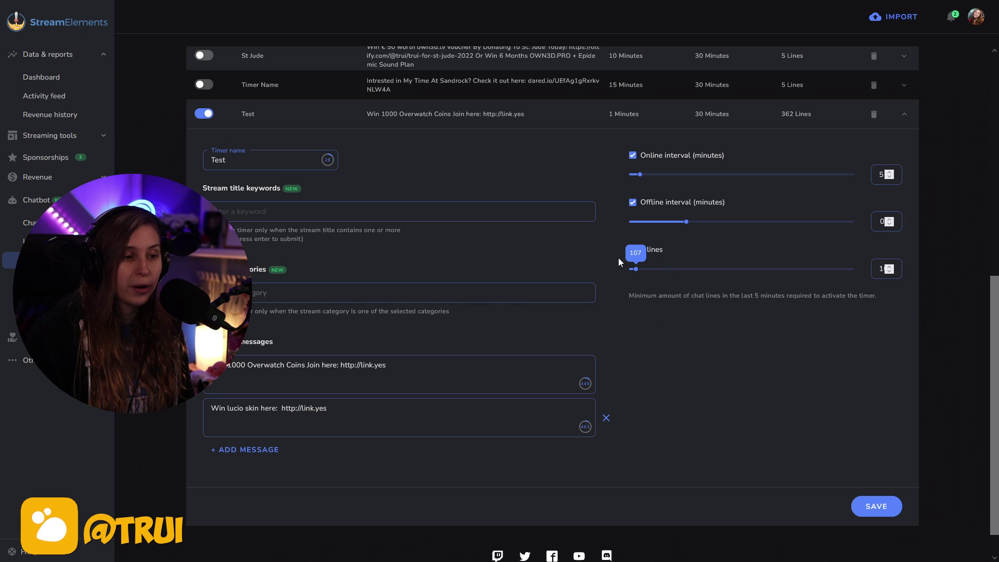
{"action": "left_click_drag", "start_coordinate": [637, 268], "coordinate": [633, 270]}
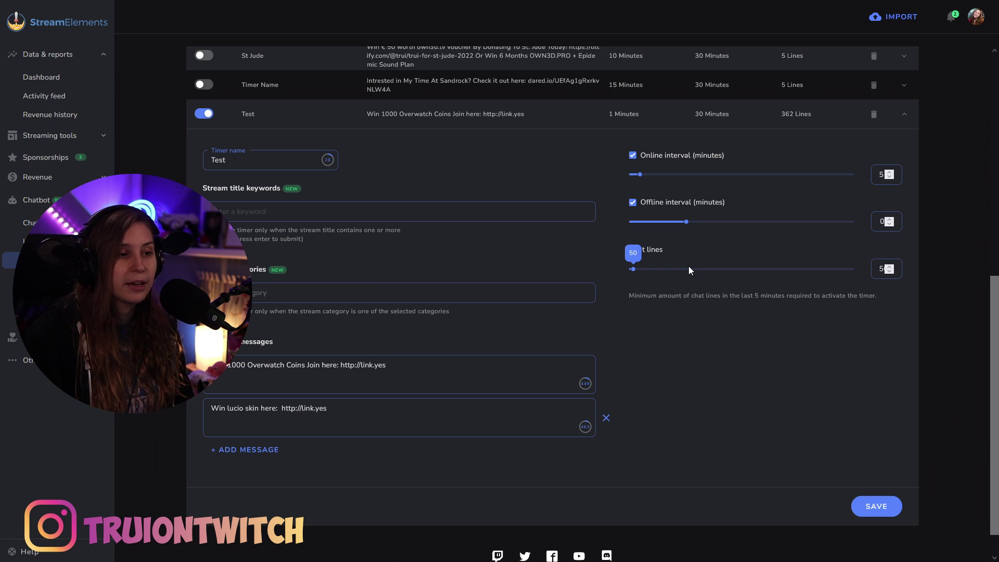
{"action": "left_click_drag", "start_coordinate": [641, 174], "coordinate": [631, 174]}
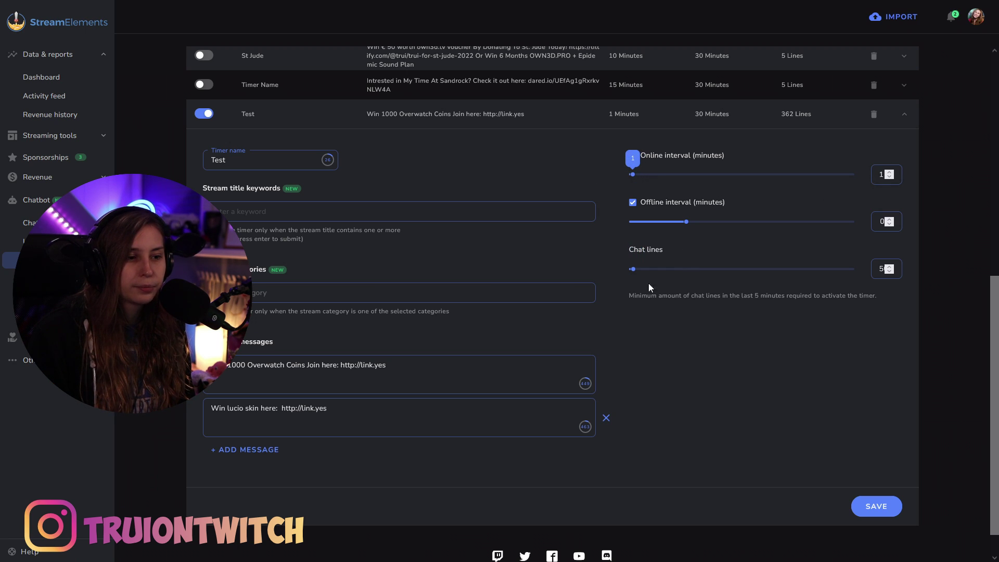
{"action": "mouse_move", "coordinate": [631, 270]}
{"action": "left_mouse_down"}
{"action": "mouse_move", "coordinate": [751, 257]}
{"action": "mouse_move", "coordinate": [725, 268]}
{"action": "mouse_move", "coordinate": [631, 269]}
{"action": "left_mouse_up"}
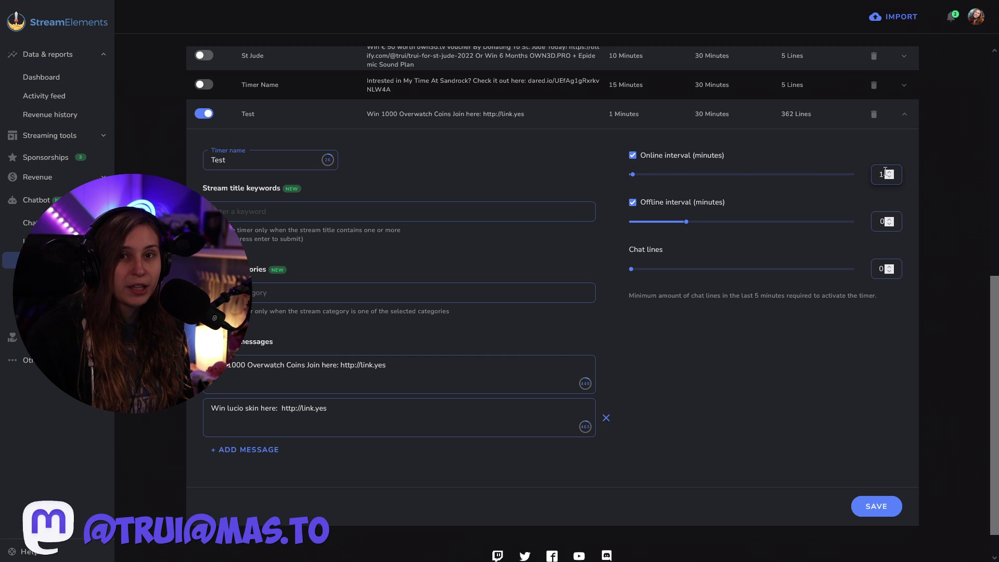
{"action": "left_click", "coordinate": [878, 505]}
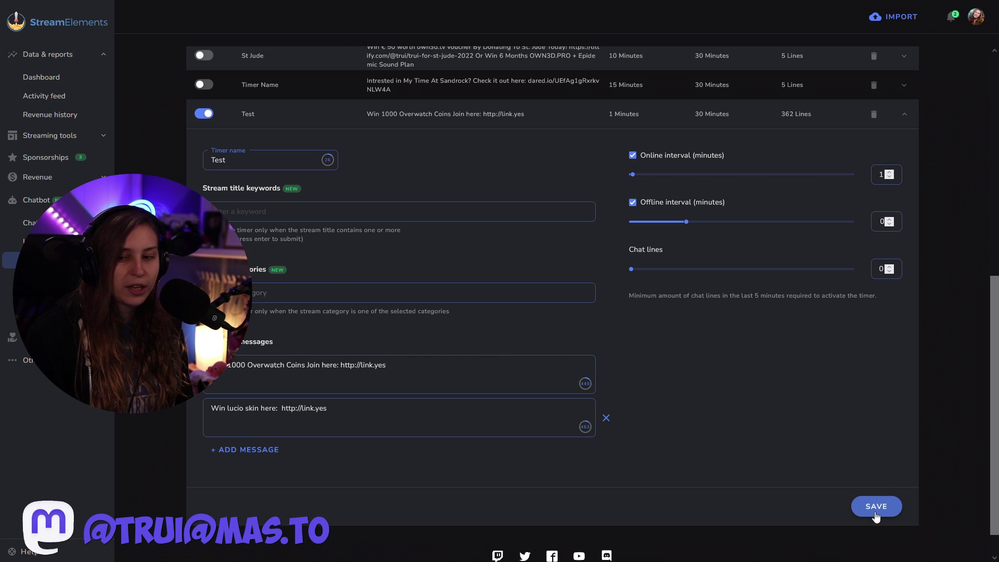
{"action": "key", "text": "ctrl+Tab"}
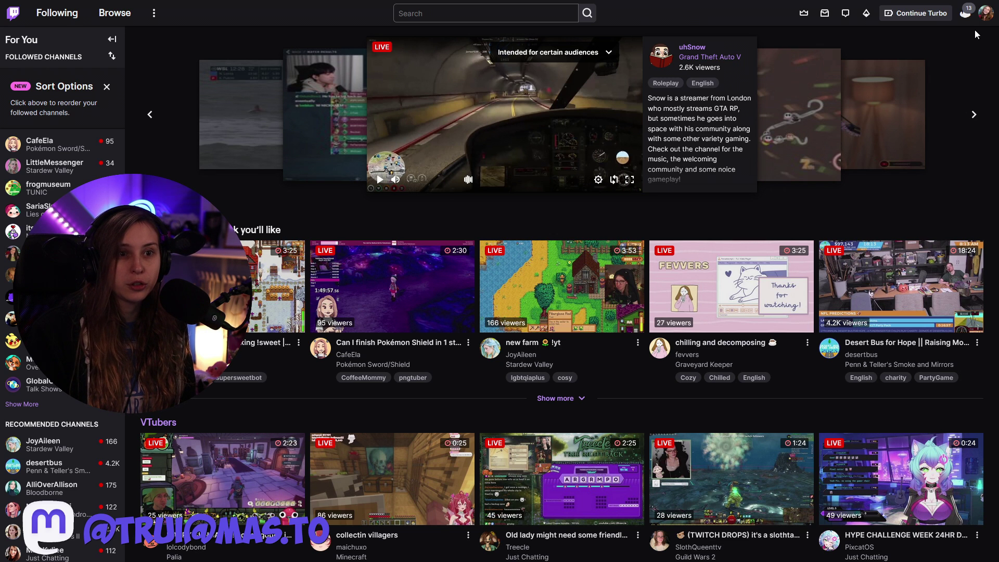
- In your Twitch channel chat, send /mod streamelements; it reports the bot is already a moderator
{"action": "left_click", "coordinate": [985, 13]}
{"action": "left_click", "coordinate": [957, 80]}
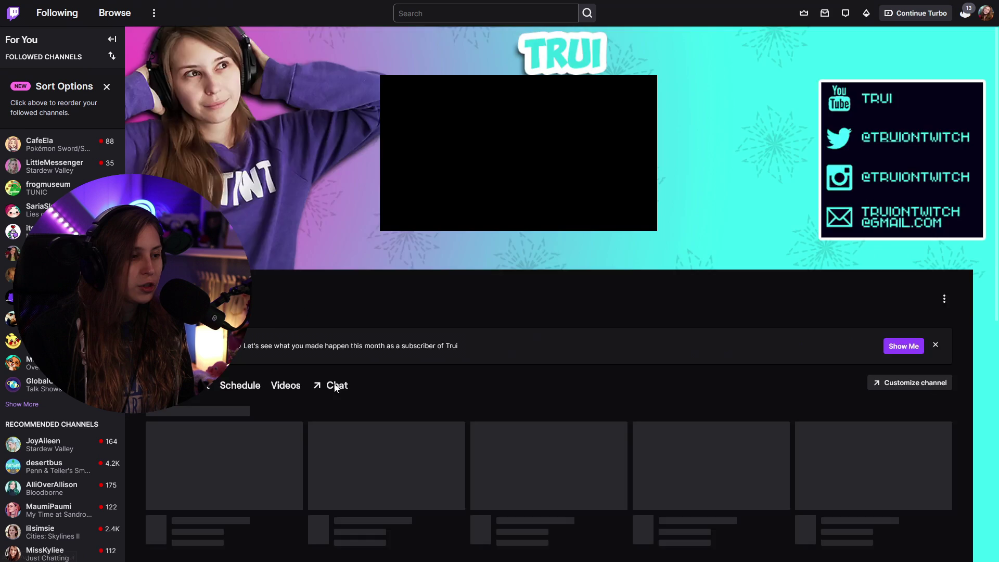
{"action": "left_click", "coordinate": [333, 385]}
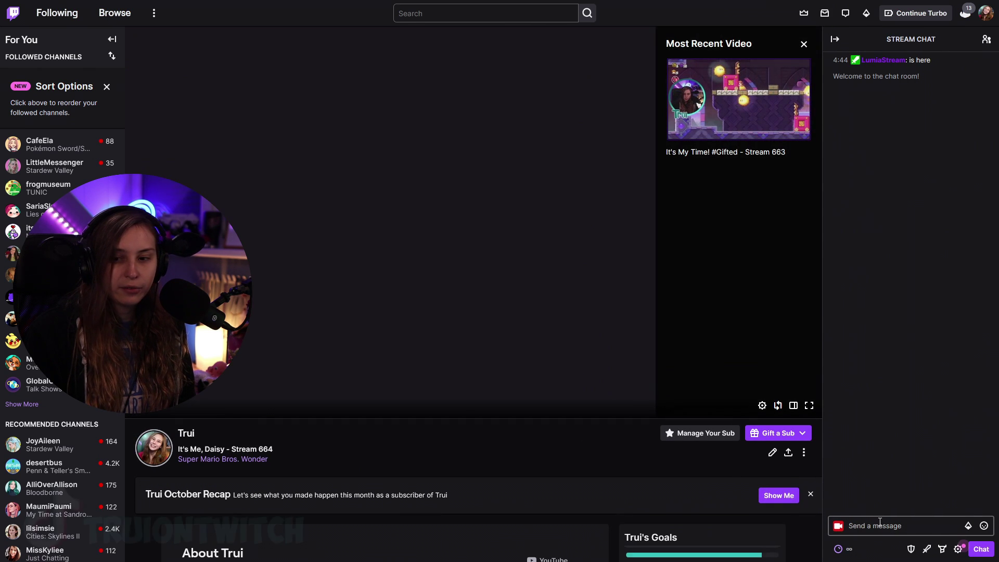
{"action": "left_click", "coordinate": [868, 524]}
{"action": "type", "text": "/"}
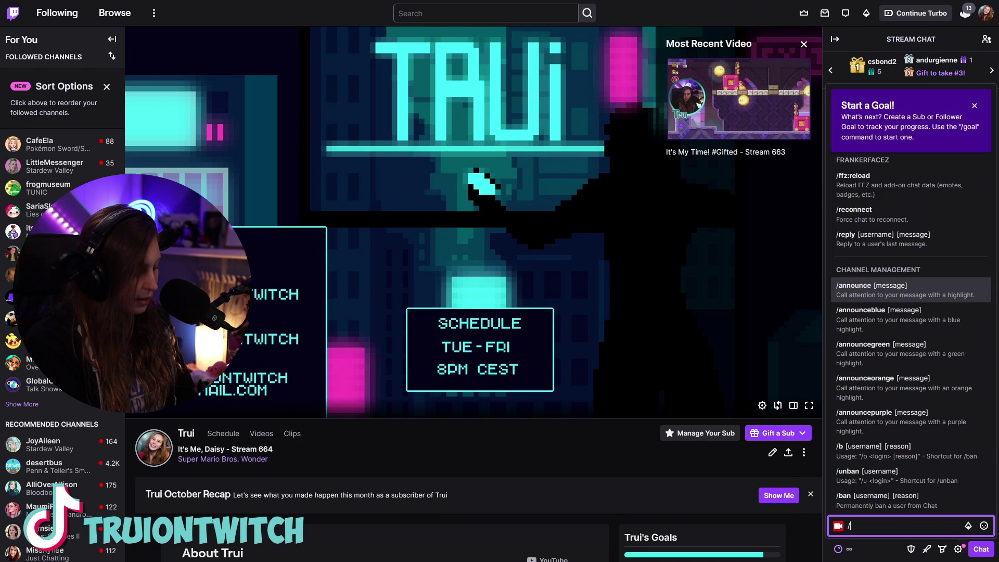
{"action": "type", "text": "mod streamelements"}
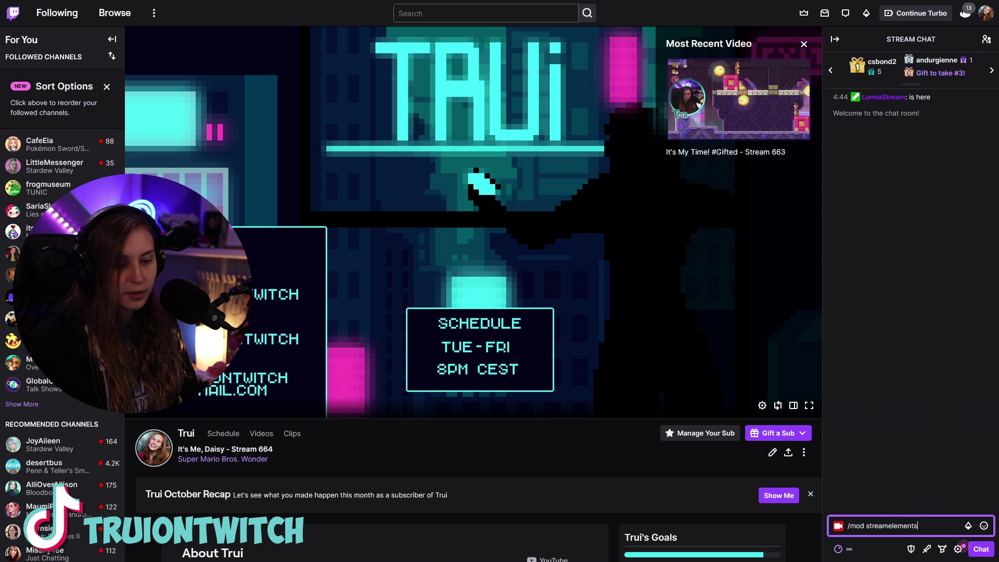
{"action": "key", "text": "Return"}
{"action": "left_click_drag", "start_coordinate": [832, 143], "coordinate": [925, 263]}
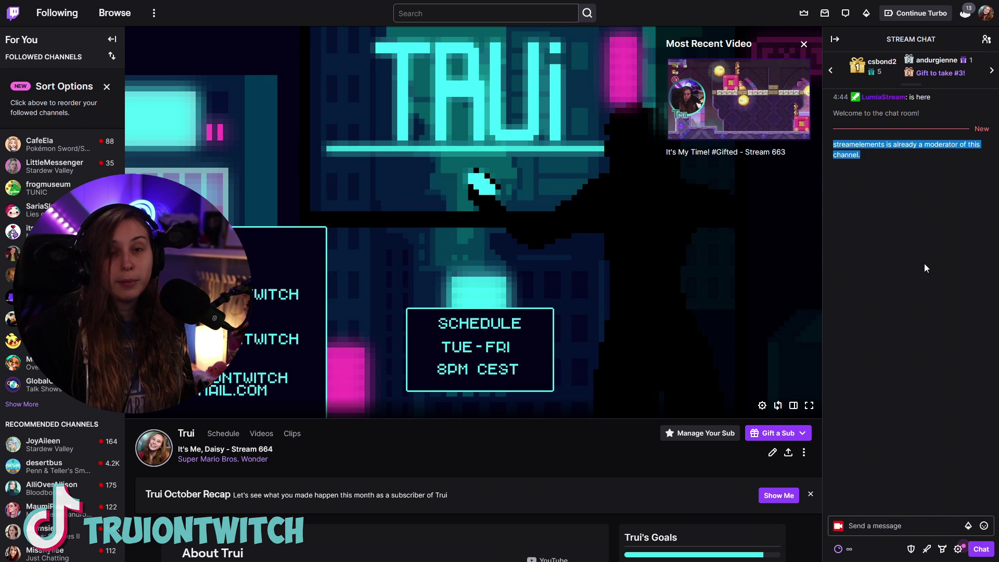